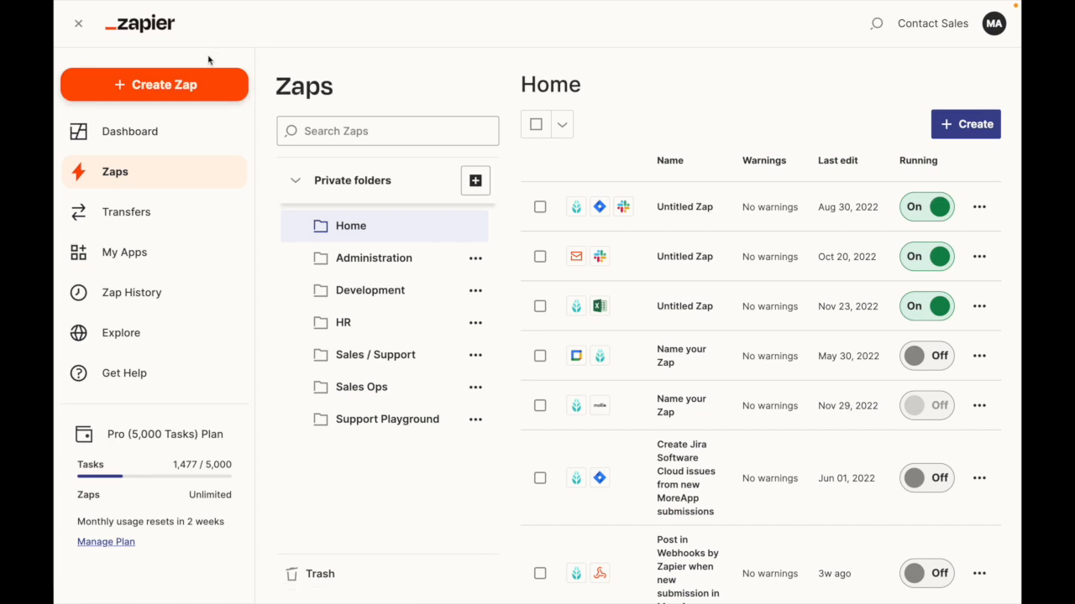
Create a new Zap and choose MoreApp (1.0.3) as its trigger app.
click(177, 86)
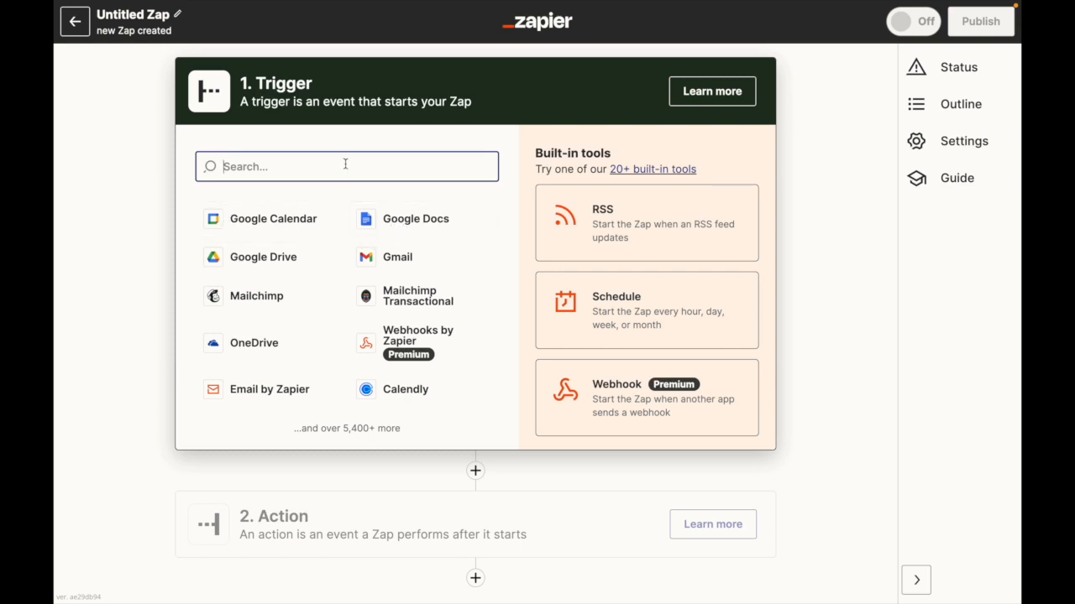
text(Mo)
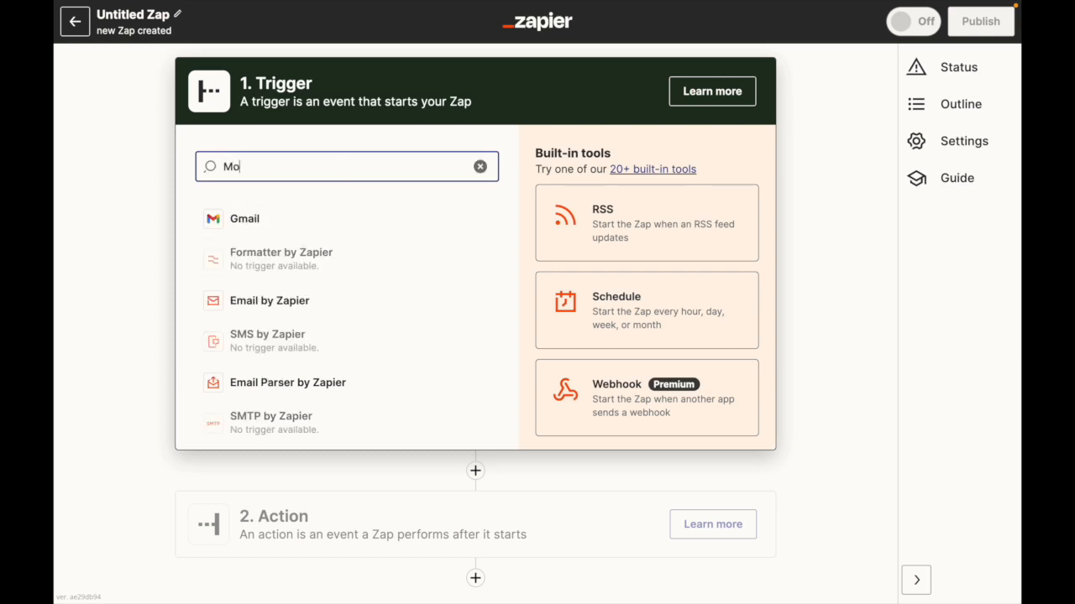
text(reApp)
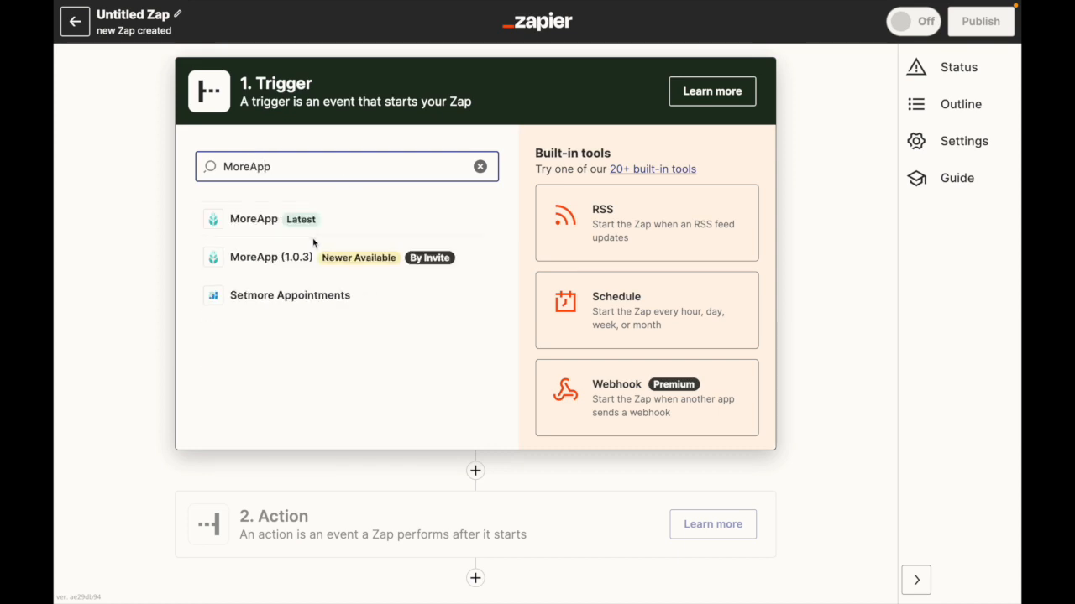
click(309, 256)
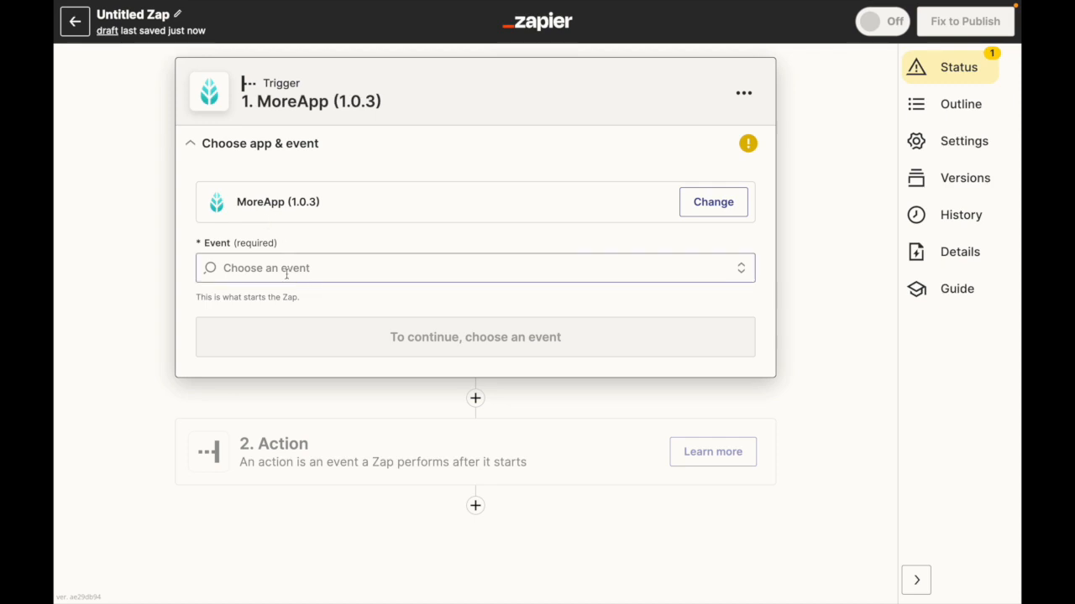
Set the trigger event to New Submission and start connecting a new MoreApp account.
click(329, 272)
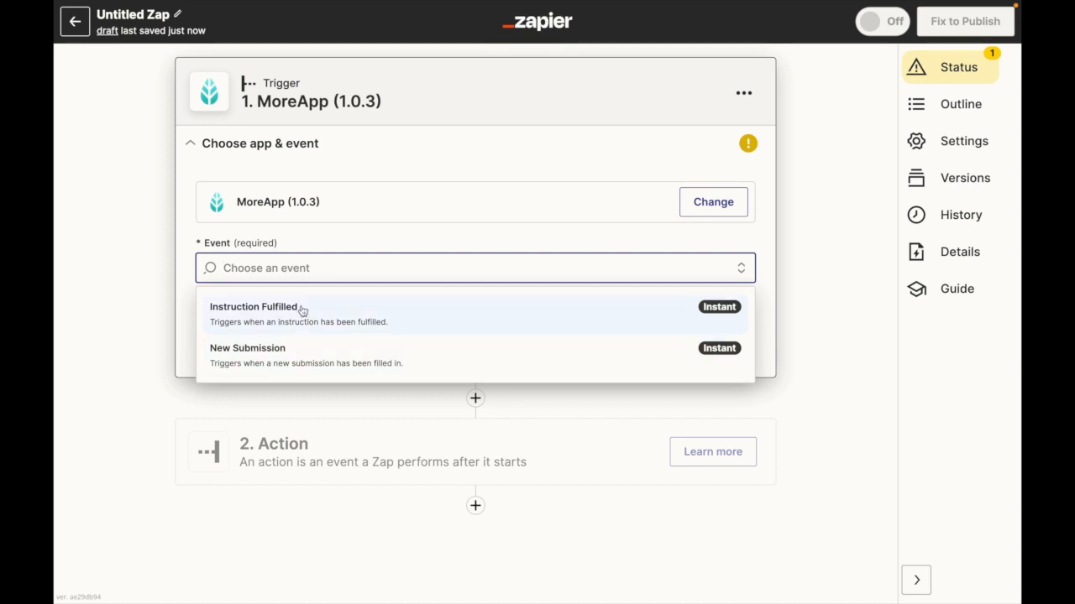
click(297, 358)
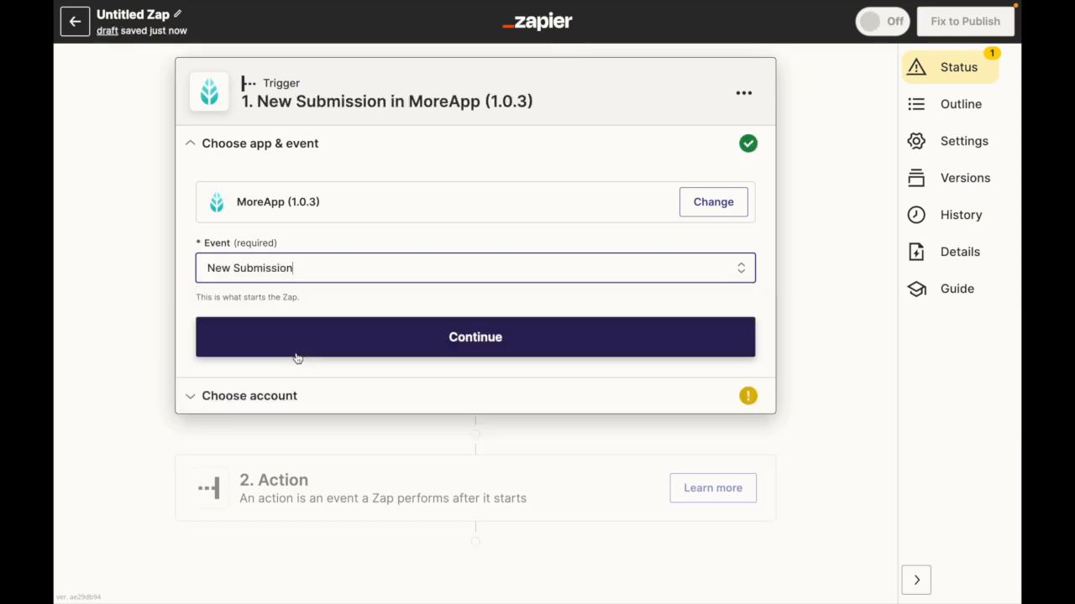
click(311, 339)
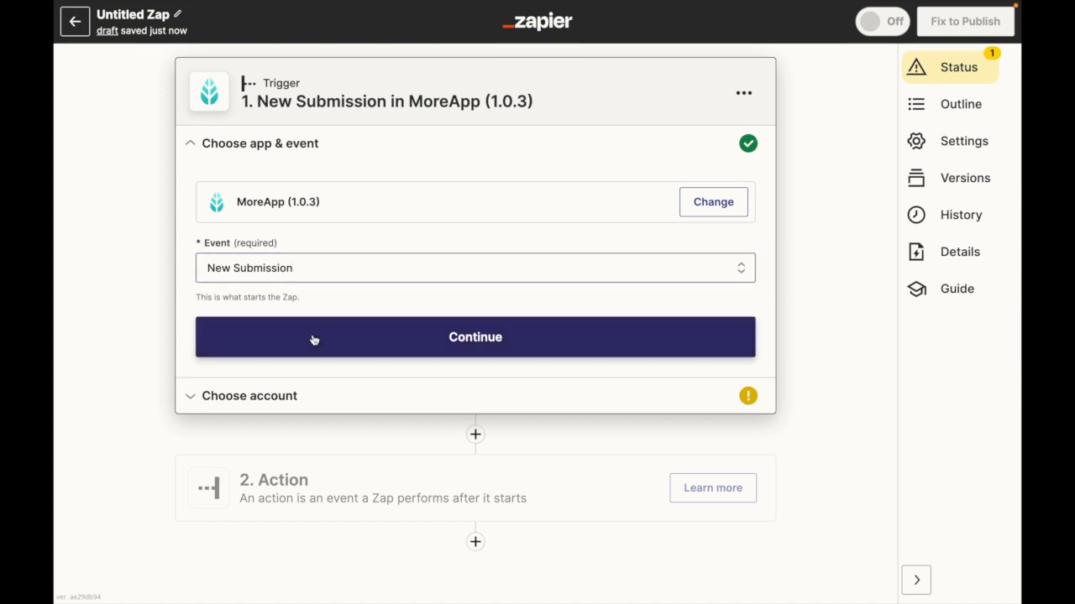
click(363, 248)
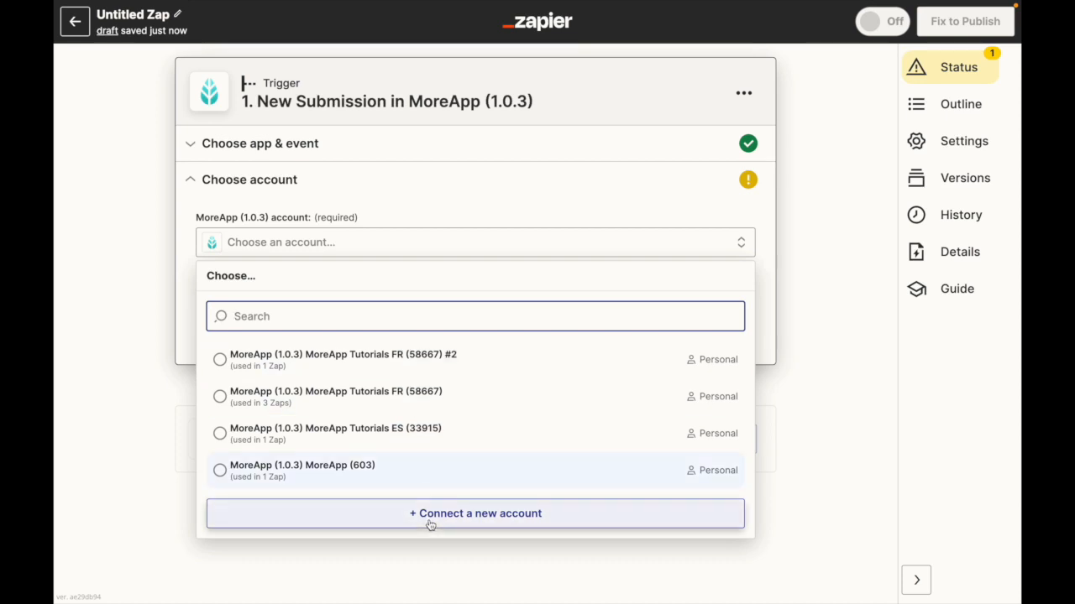
click(501, 521)
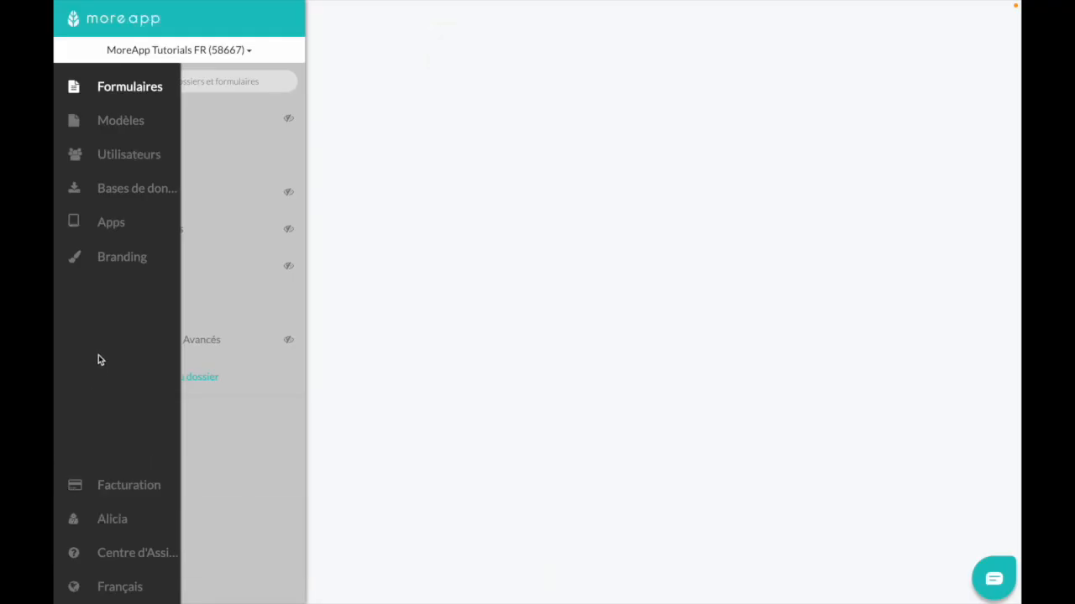
Switch to MoreApp and create an API key named Zapier in the account settings, then copy the key.
click(109, 513)
click(251, 519)
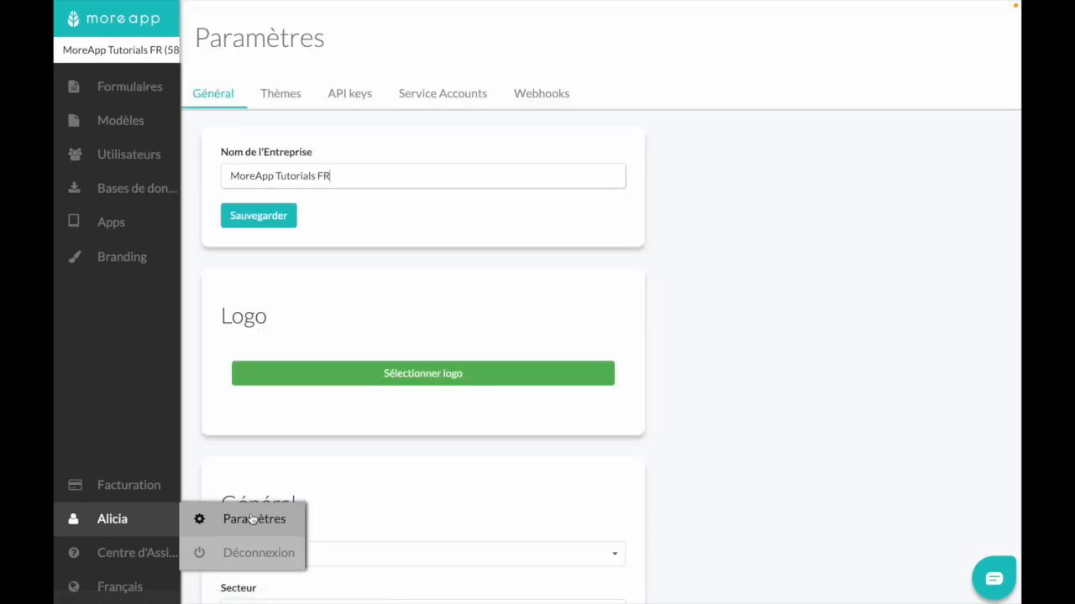
click(357, 99)
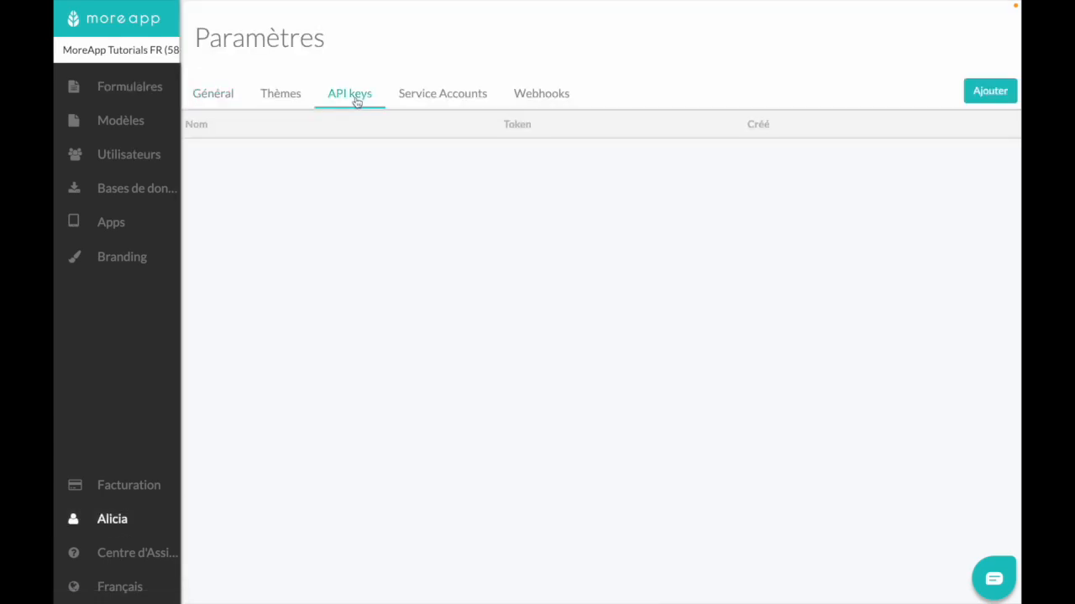
click(995, 95)
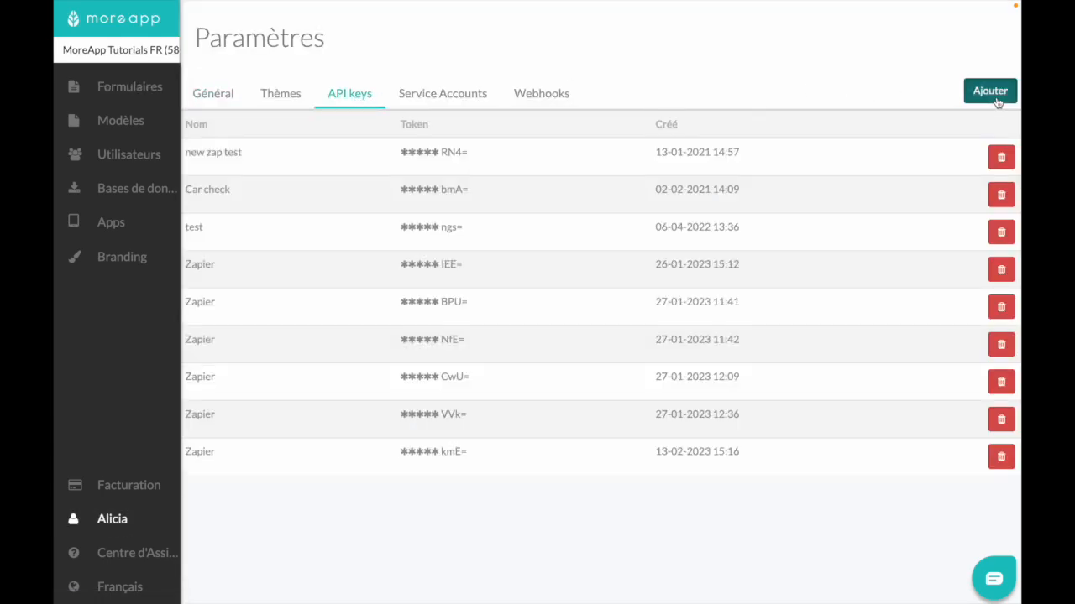
text(Zapier)
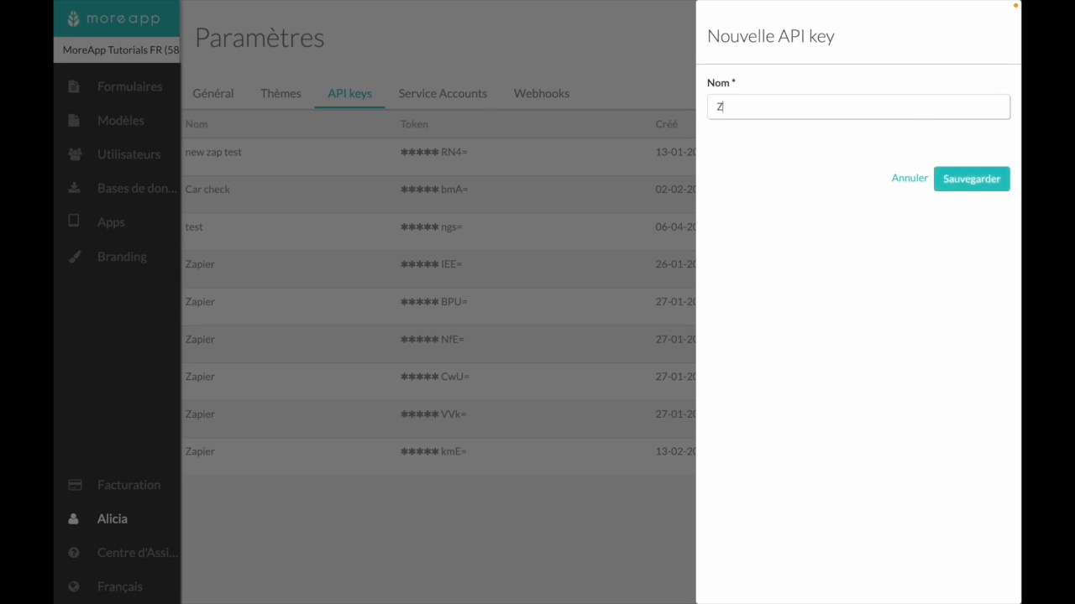
click(978, 187)
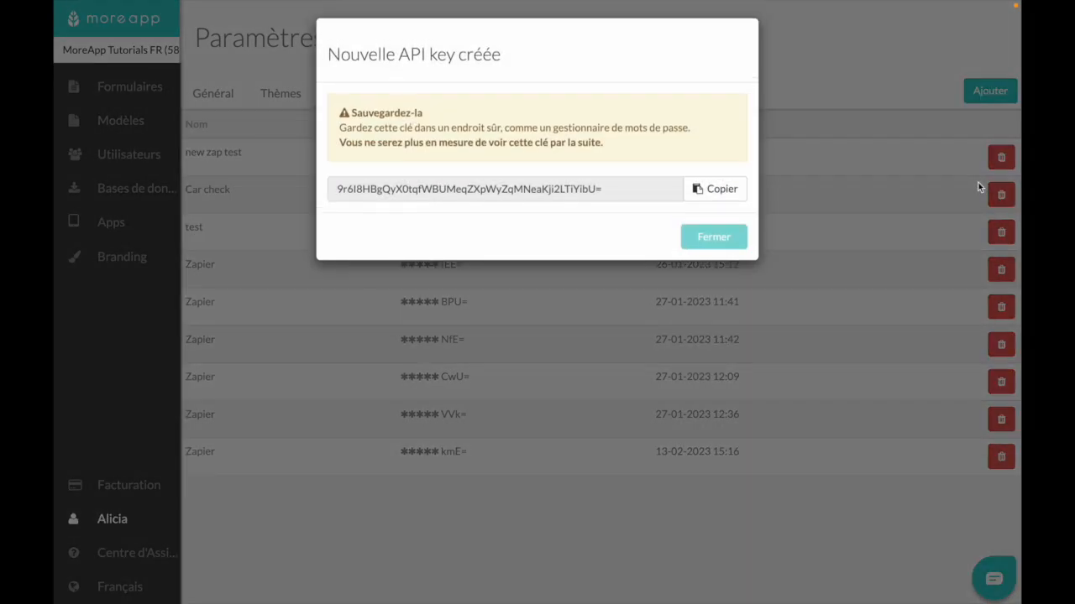
click(727, 200)
click(727, 239)
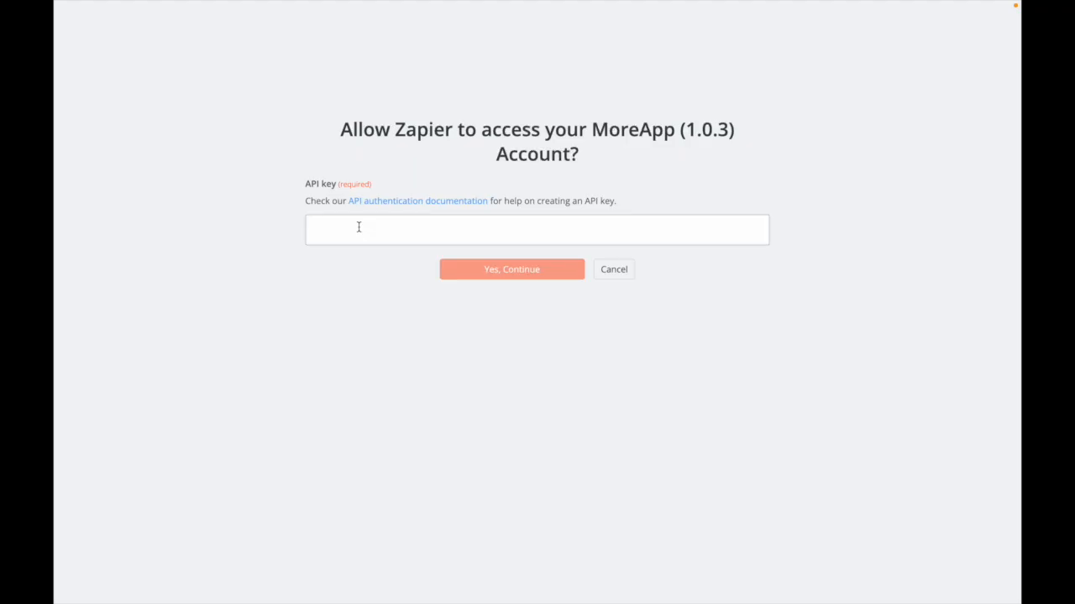
Authorise Zapier with the copied API key and use the MoreApp Tutorials FR account for the trigger.
key(super+v)
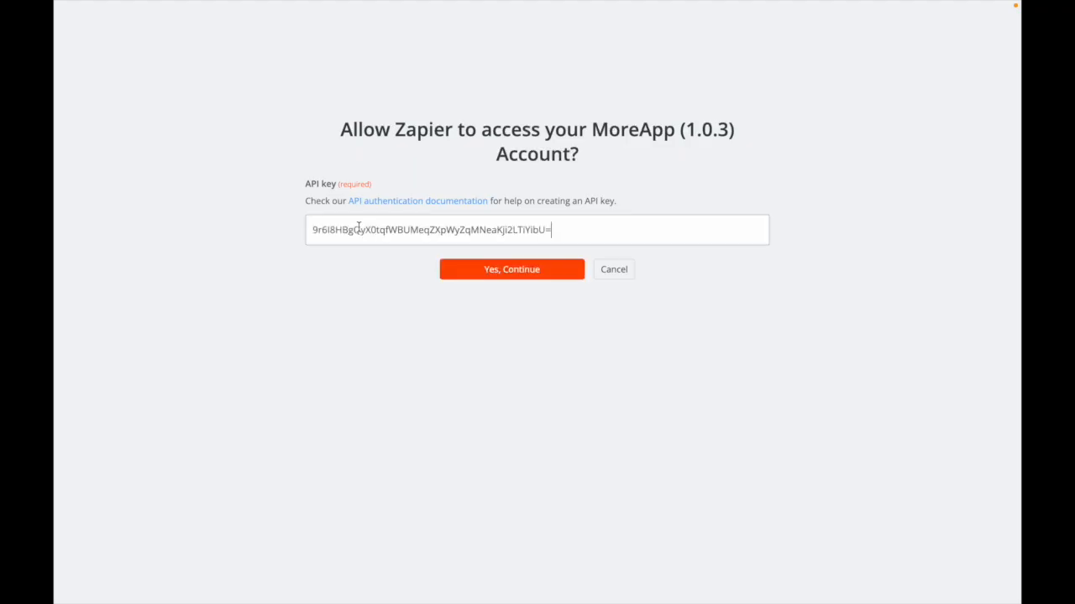
click(486, 278)
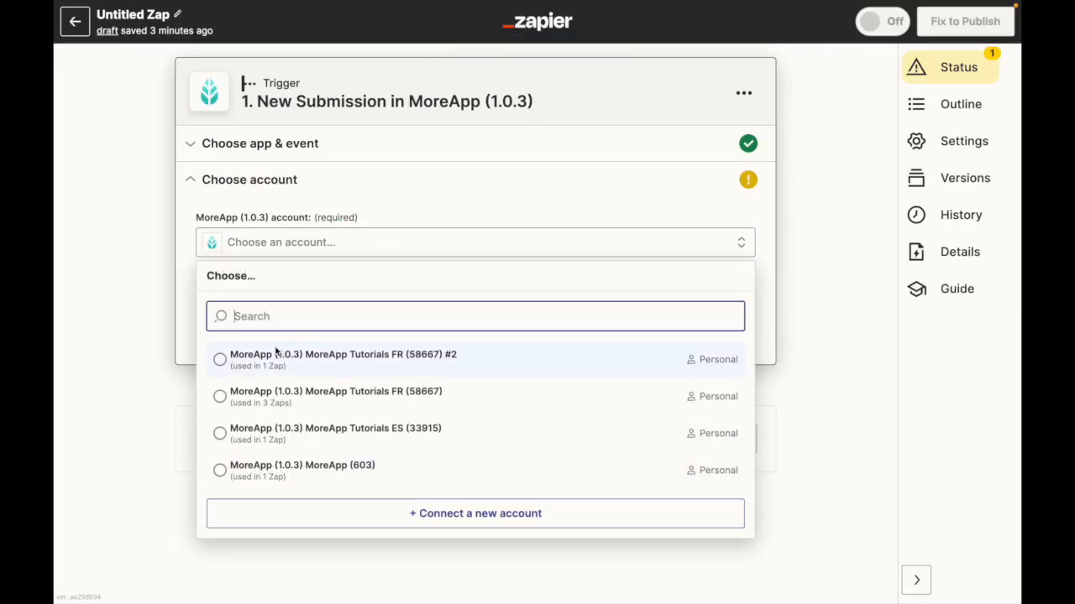
click(277, 356)
click(326, 242)
click(284, 368)
click(213, 319)
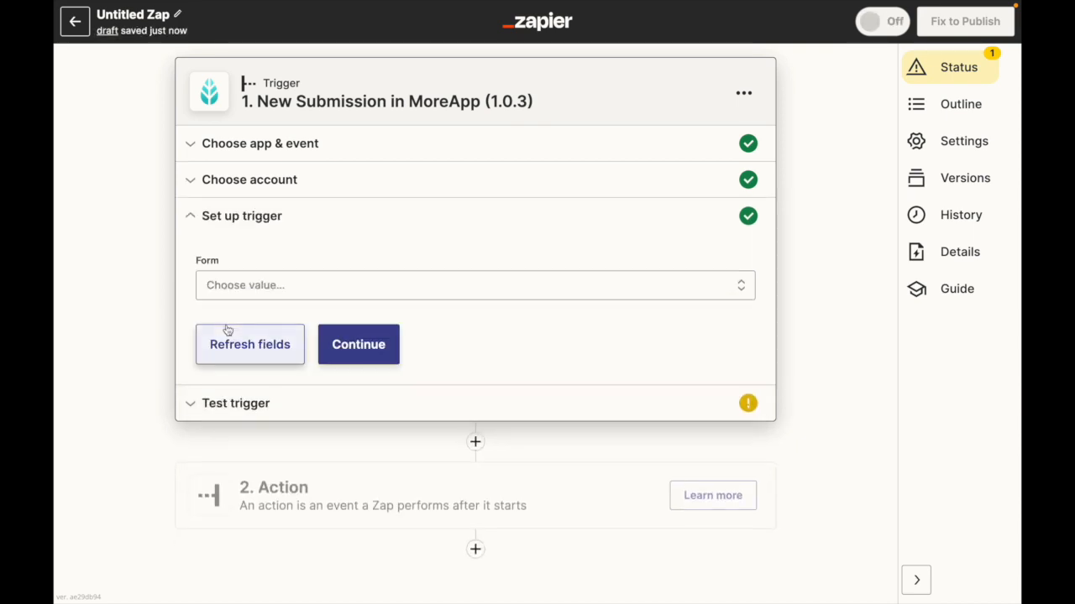
Set the trigger's form to Ordre de Travail and complete the trigger setup.
click(267, 289)
scroll(367, 449, down, 2)
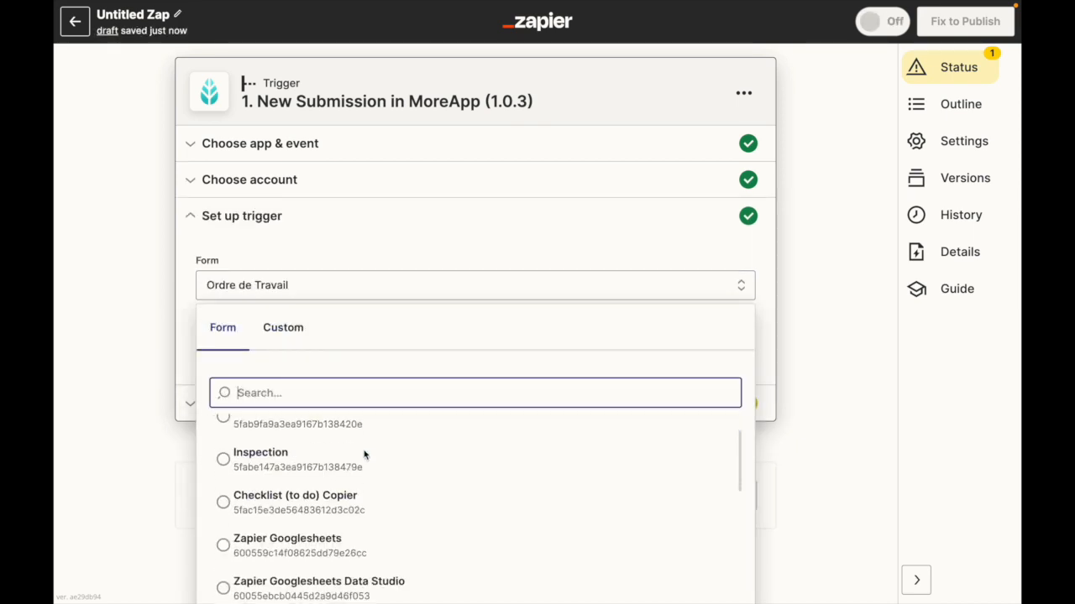
scroll(364, 454, down, 1)
click(371, 483)
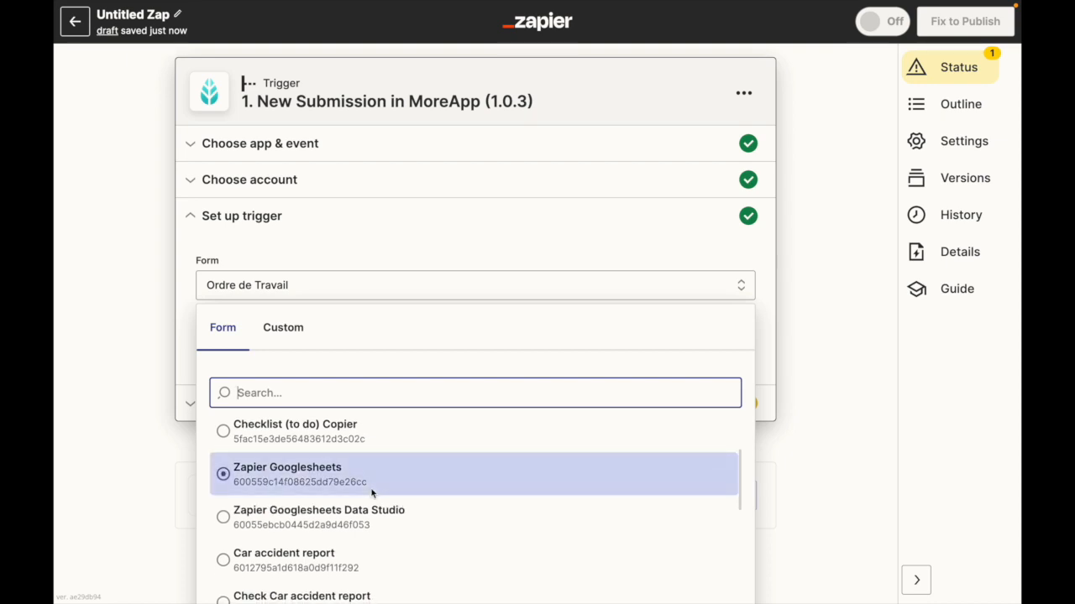
scroll(365, 495, down, 5)
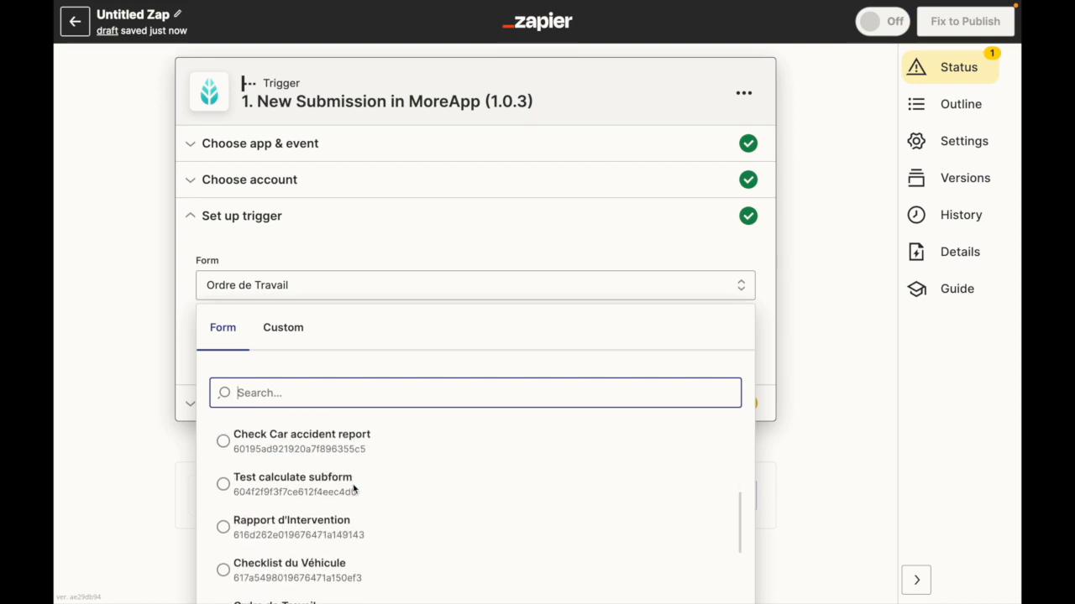
click(338, 444)
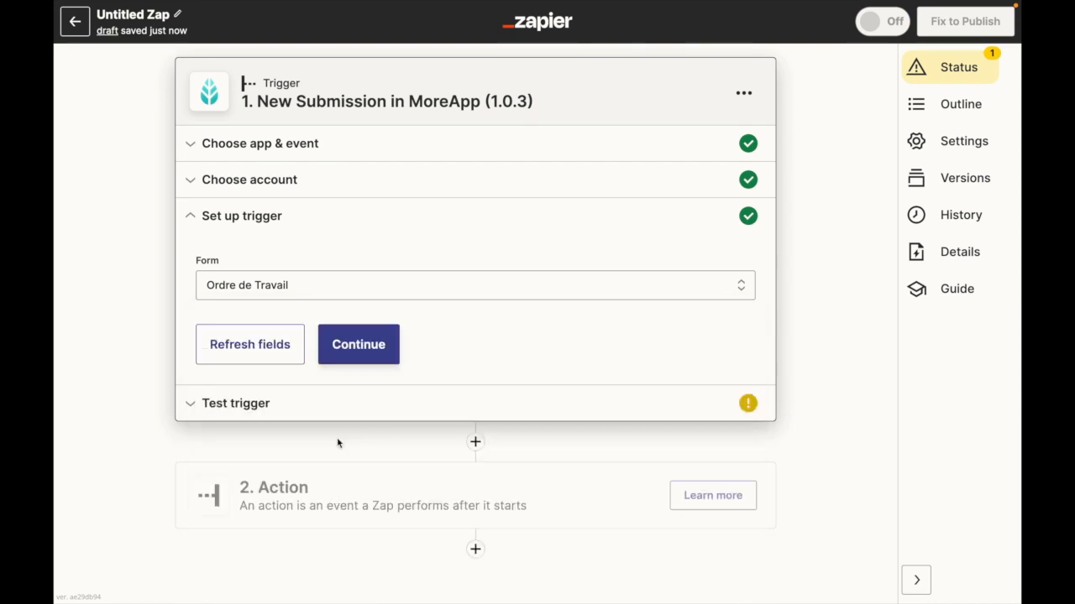
click(372, 345)
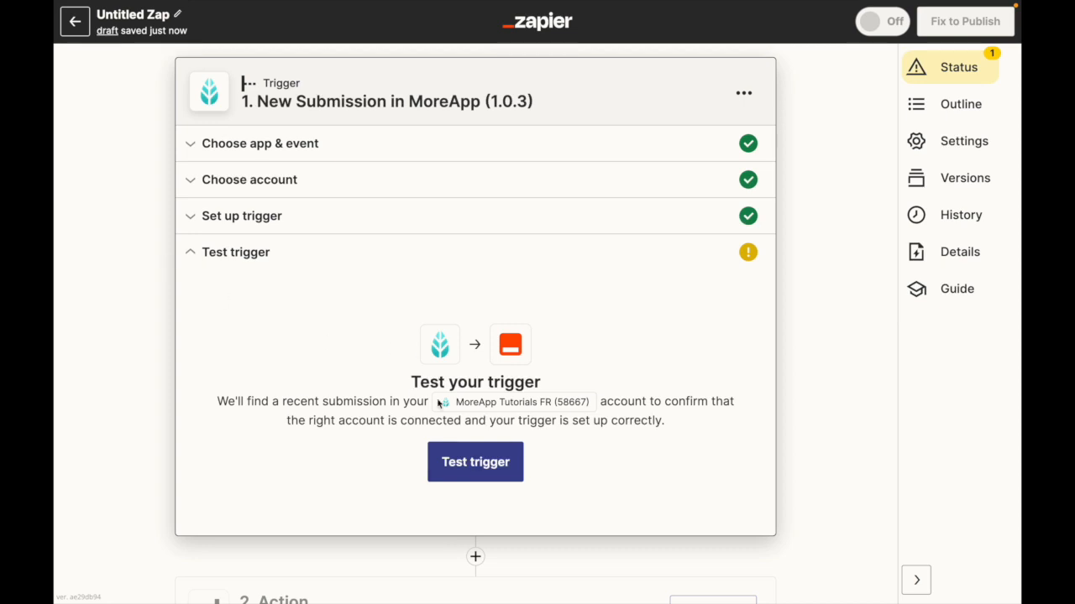
Test the trigger with a recent submission, review its data and proceed to the action step.
click(487, 461)
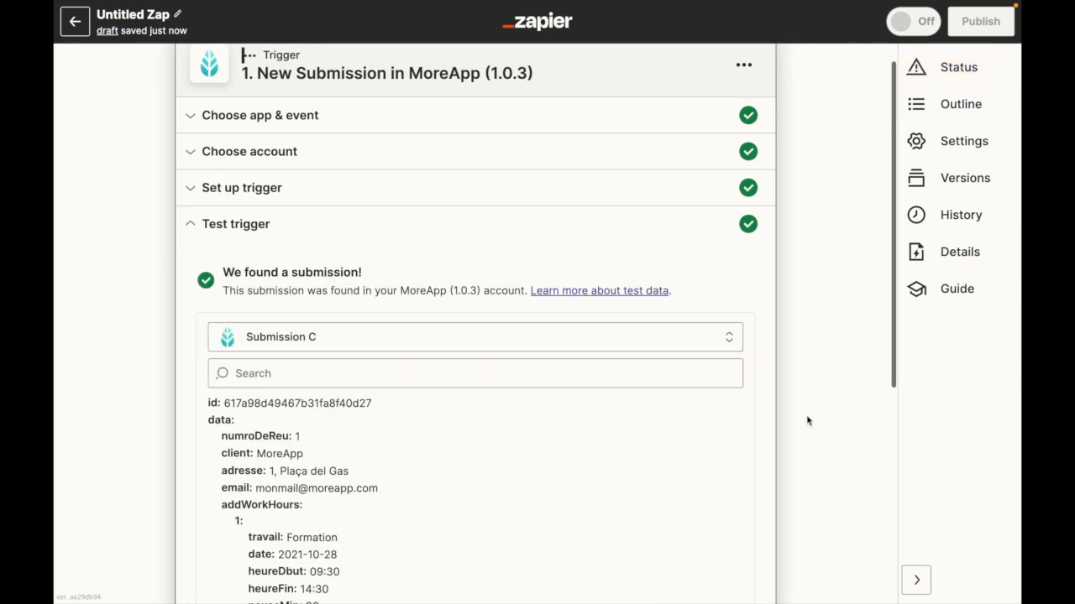
scroll(807, 420, down, 2)
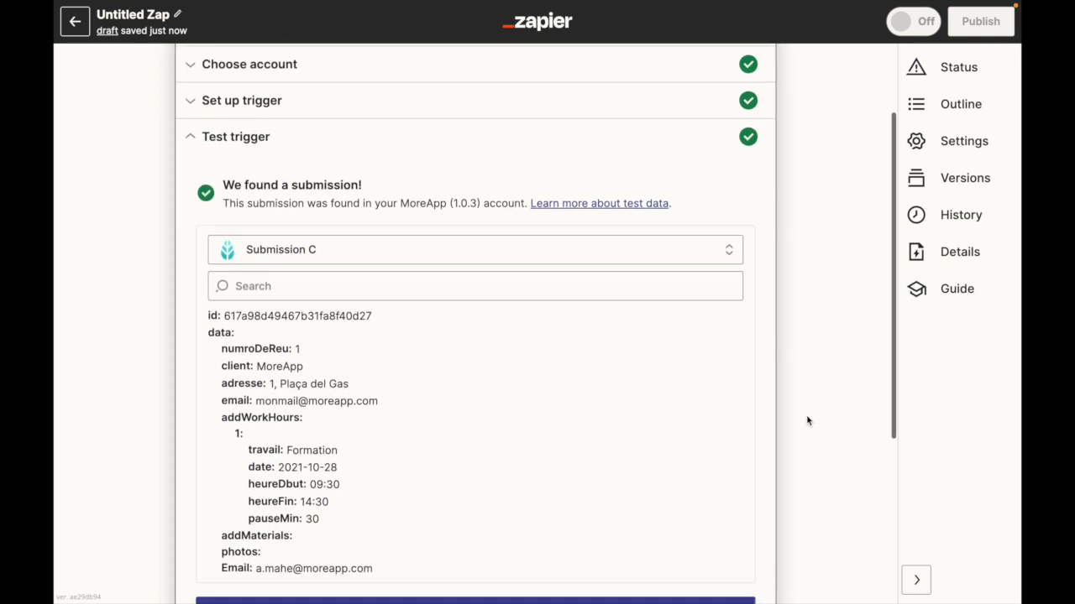
click(528, 538)
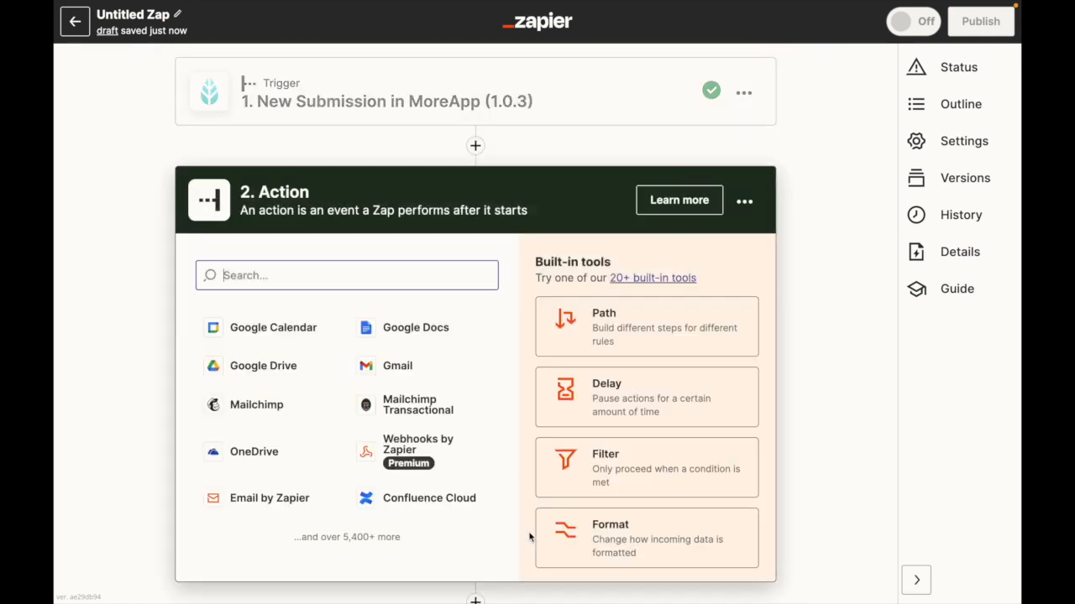